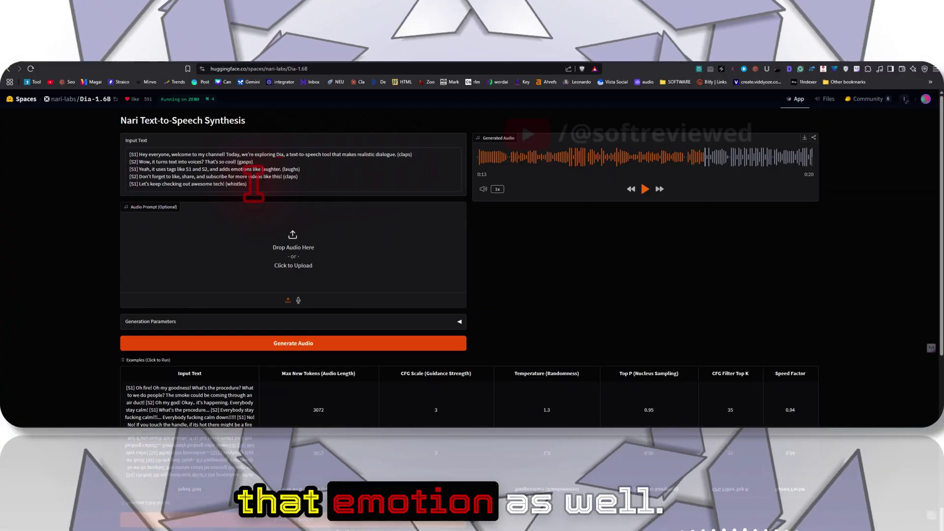
{"action": "left_click", "coordinate": [479, 156]}
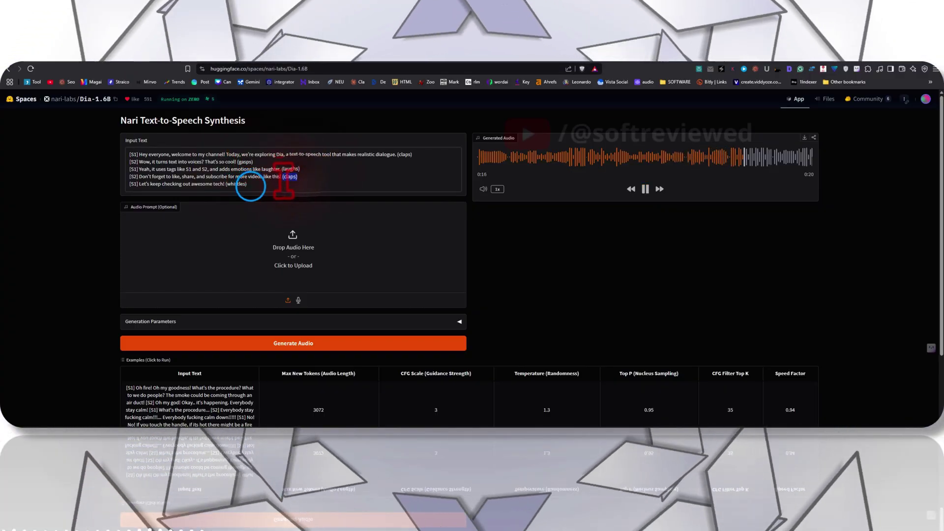
{"action": "left_click_drag", "start_coordinate": [150, 186], "coordinate": [247, 183]}
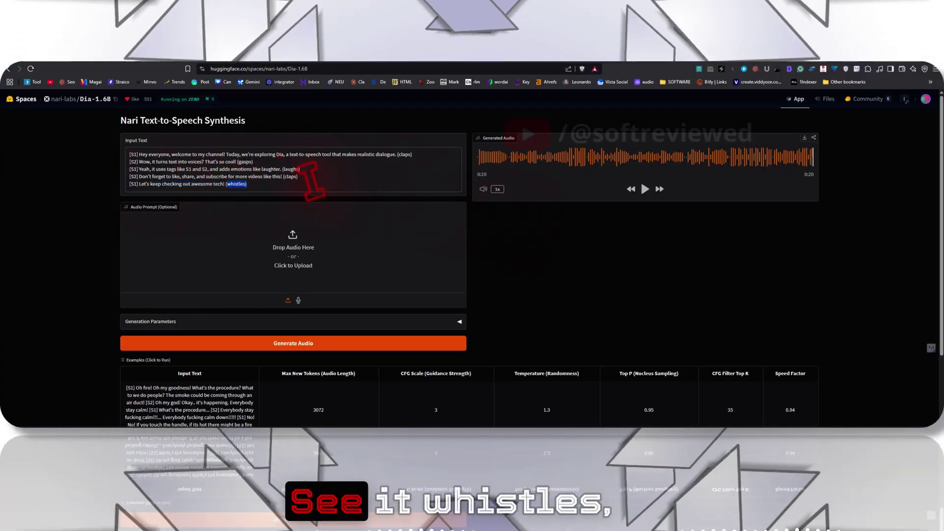
{"action": "left_click", "coordinate": [615, 156]}
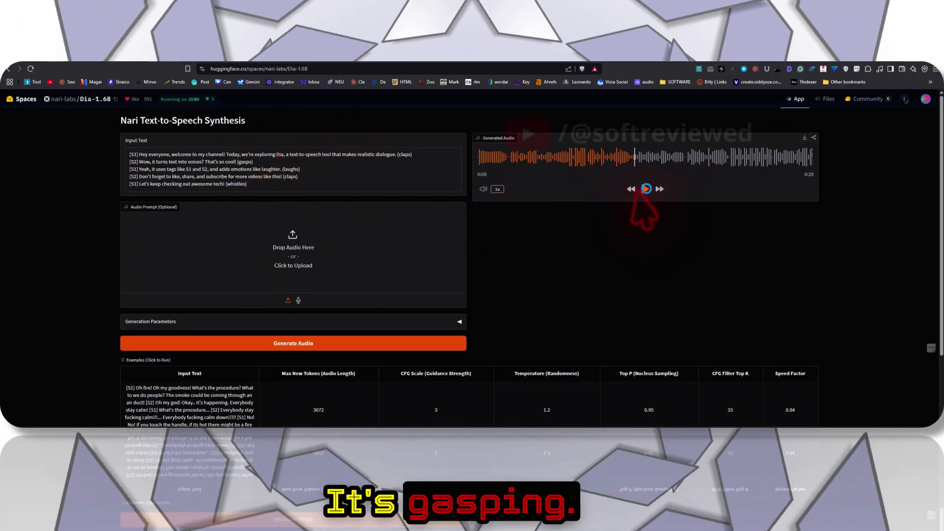
{"action": "left_click", "coordinate": [645, 190]}
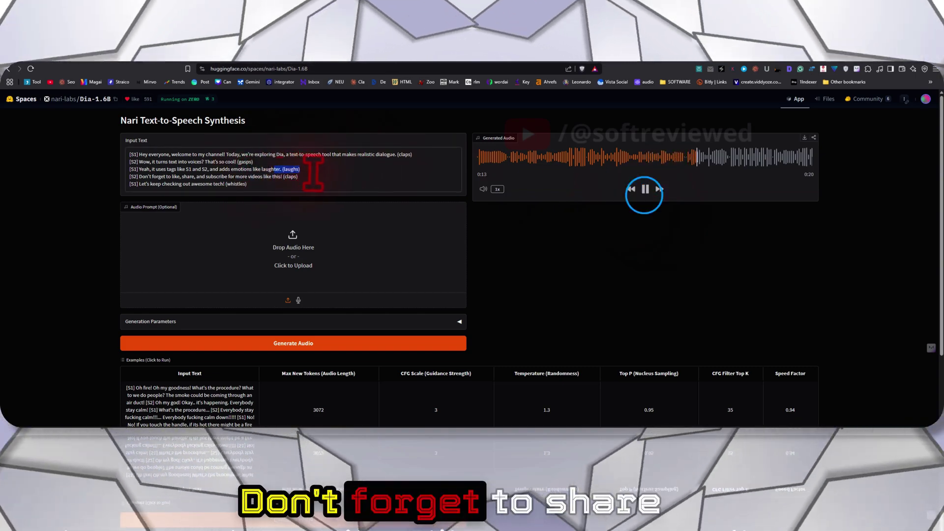
{"action": "left_click", "coordinate": [645, 190]}
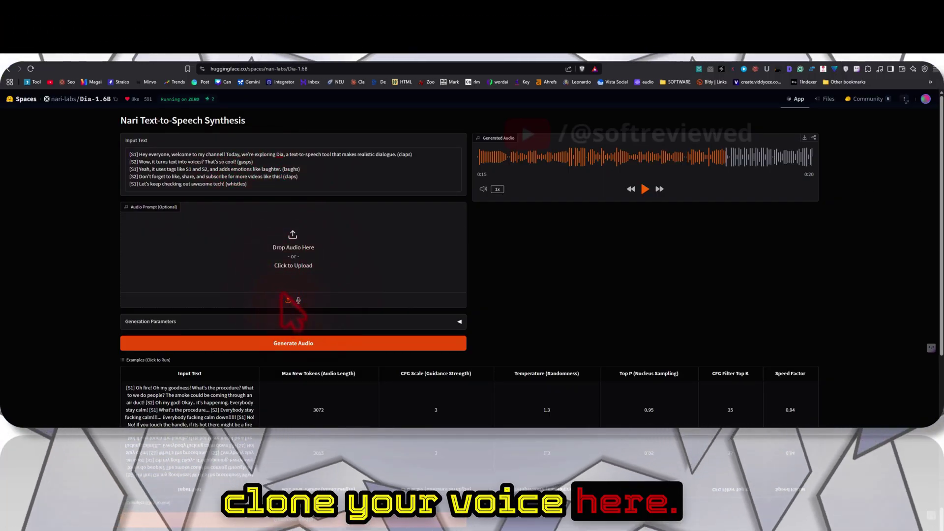
Step: Switch the Dia Audio Prompt from file upload to recording with the default microphone
{"action": "left_click", "coordinate": [297, 300]}
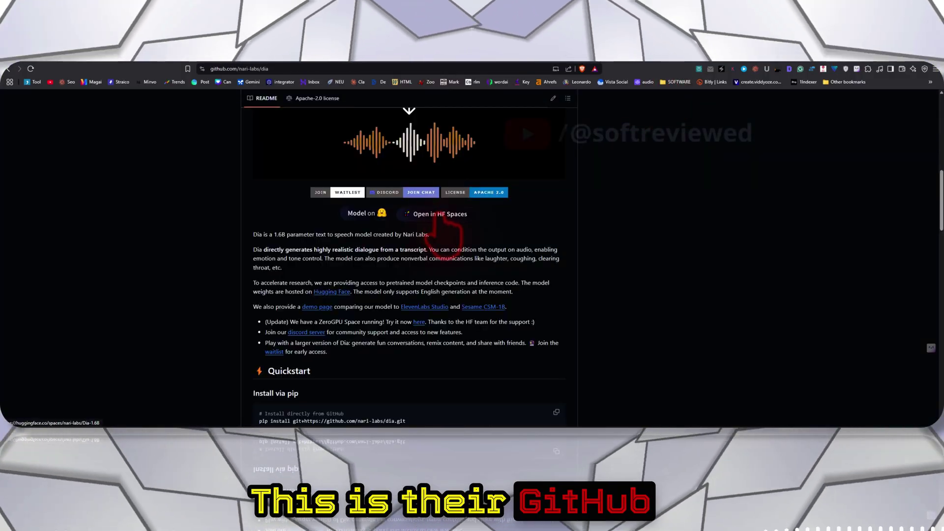
{"action": "scroll", "coordinate": [443, 230], "scroll_direction": "down", "scroll_amount": 2}
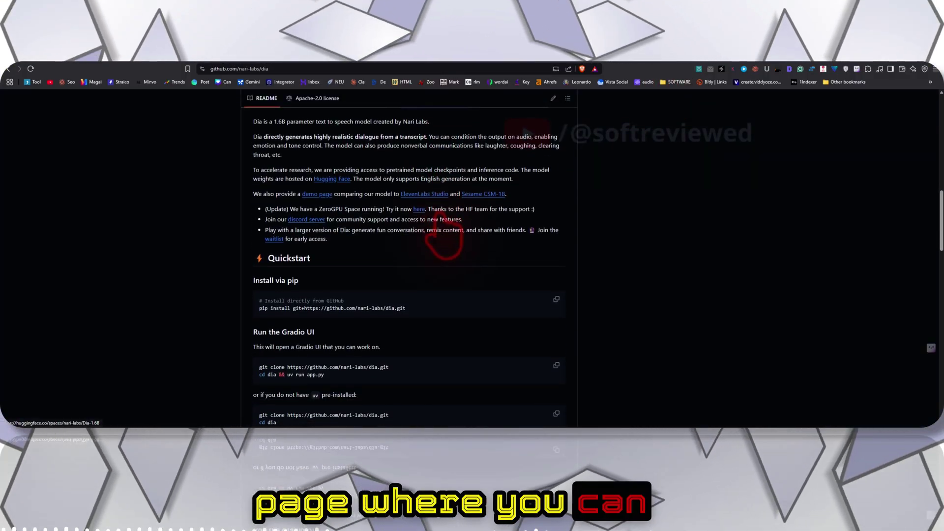
{"action": "scroll", "coordinate": [443, 238], "scroll_direction": "down", "scroll_amount": 2}
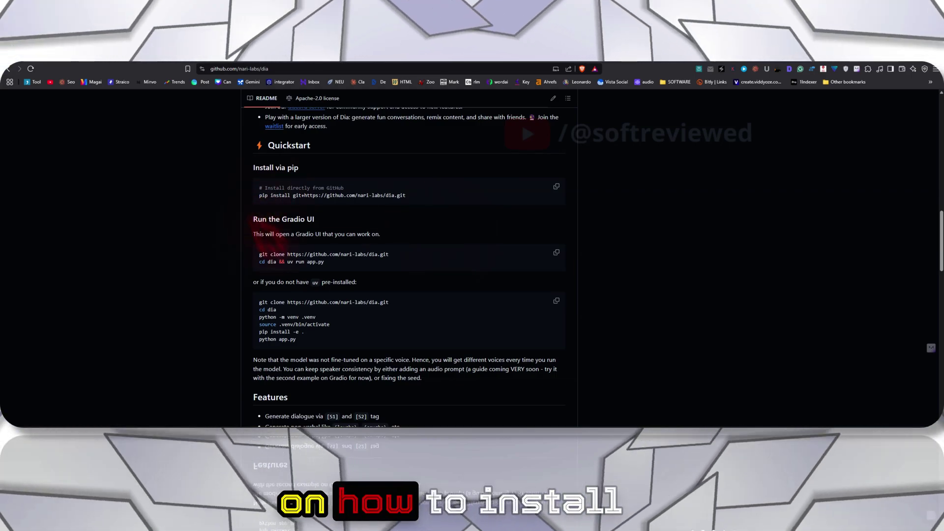
{"action": "scroll", "coordinate": [394, 240], "scroll_direction": "down", "scroll_amount": 3}
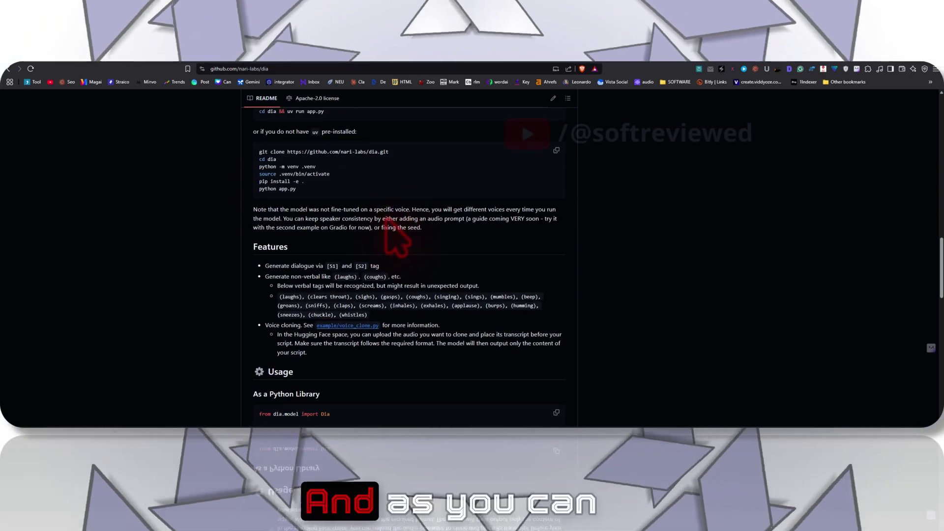
{"action": "scroll", "coordinate": [386, 222], "scroll_direction": "down", "scroll_amount": 3}
{"action": "scroll", "coordinate": [387, 214], "scroll_direction": "up", "scroll_amount": 2}
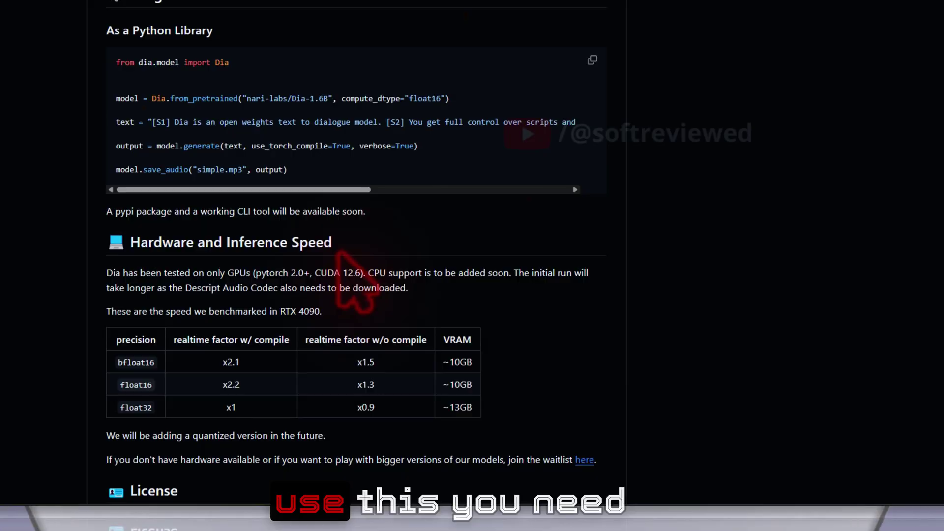
{"action": "scroll", "coordinate": [331, 248], "scroll_direction": "down", "scroll_amount": 3}
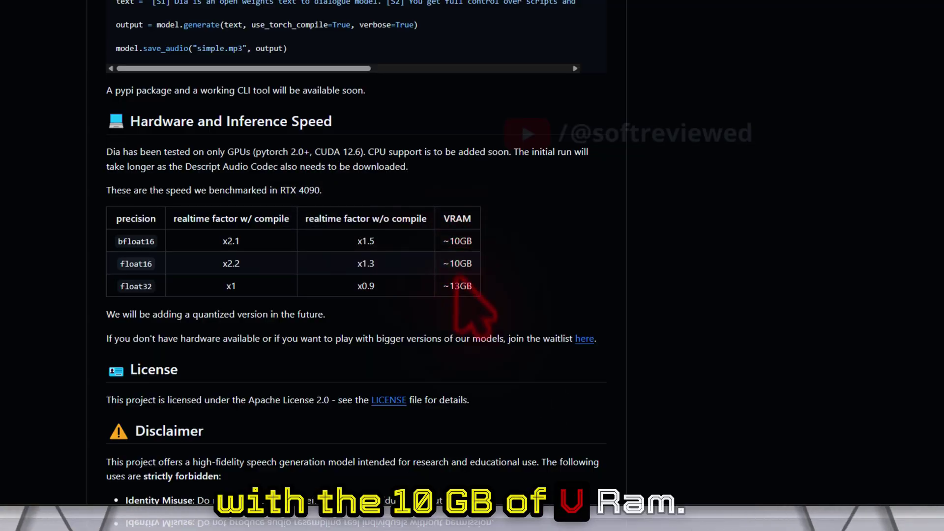
{"action": "scroll", "coordinate": [432, 295], "scroll_direction": "down", "scroll_amount": 1}
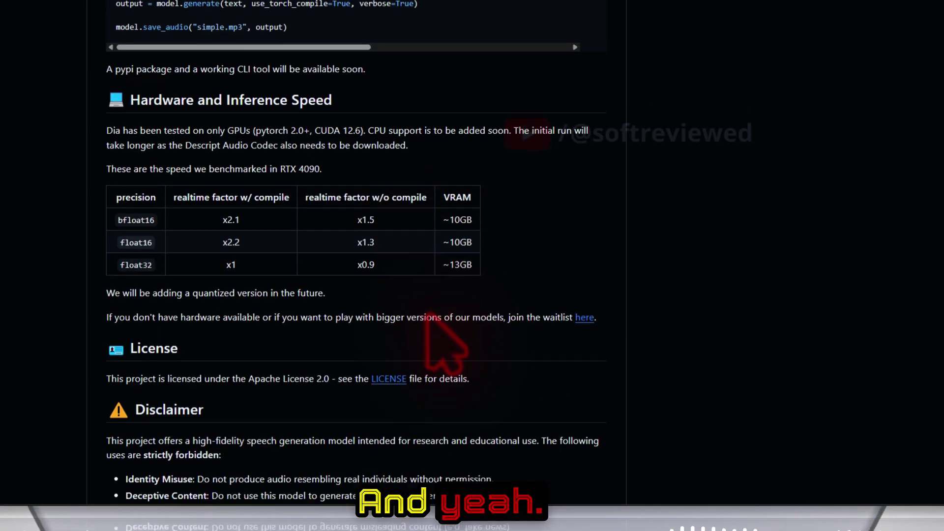
{"action": "scroll", "coordinate": [428, 313], "scroll_direction": "down", "scroll_amount": 3}
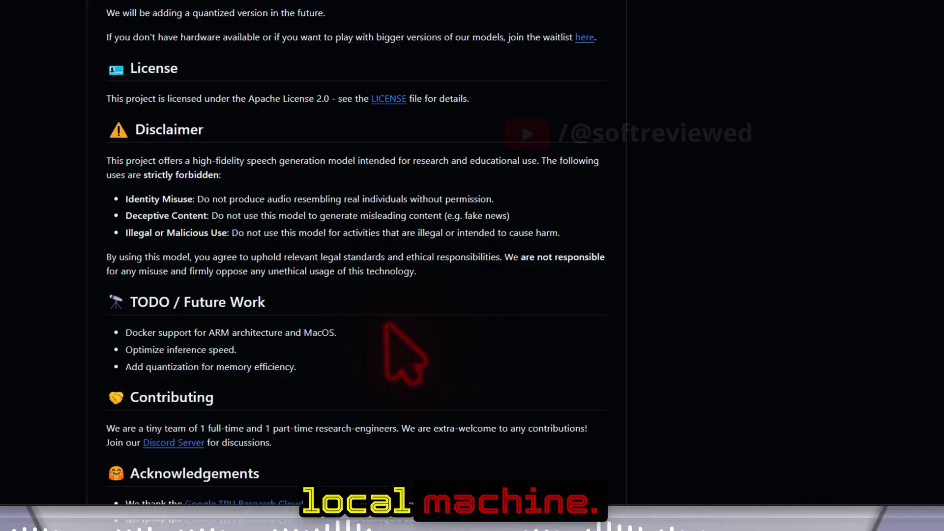
{"action": "scroll", "coordinate": [410, 347], "scroll_direction": "up", "scroll_amount": 3}
{"action": "scroll", "coordinate": [379, 332], "scroll_direction": "up", "scroll_amount": 1}
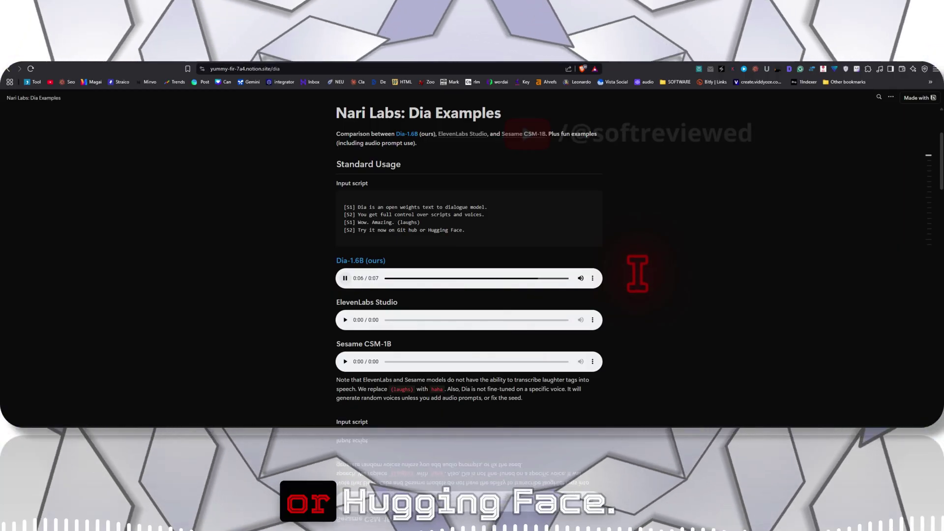
Step: Play the ElevenLabs Studio comparison sample on the Nari Labs Dia Examples page
{"action": "left_click", "coordinate": [345, 320]}
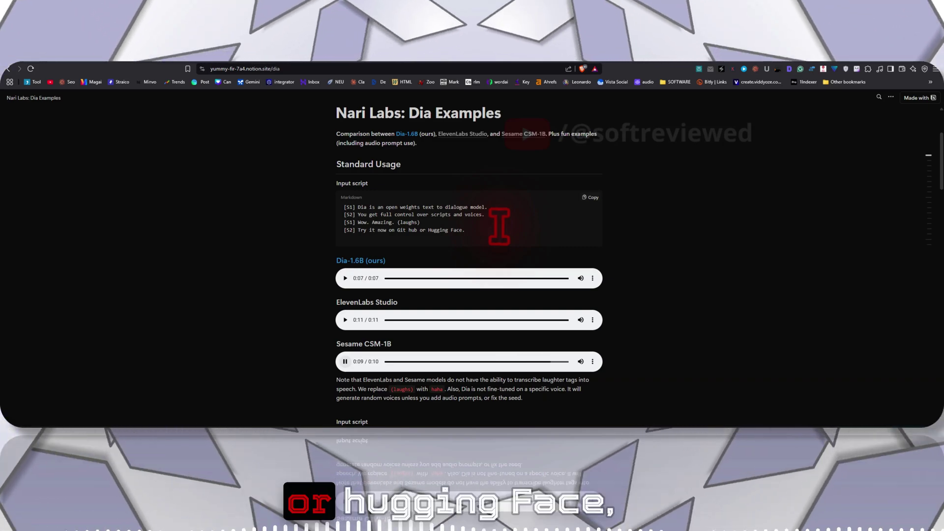
{"action": "scroll", "coordinate": [499, 226], "scroll_direction": "down", "scroll_amount": 2}
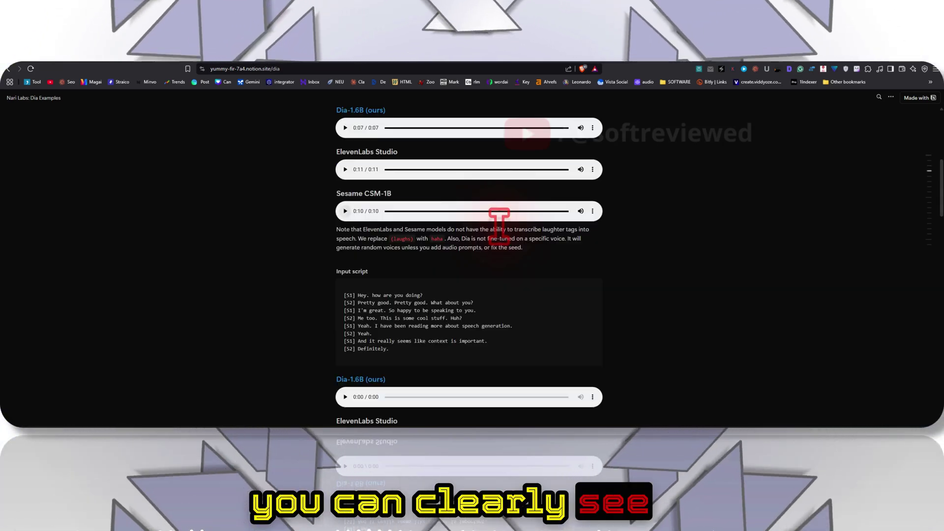
{"action": "scroll", "coordinate": [457, 192], "scroll_direction": "up", "scroll_amount": 1}
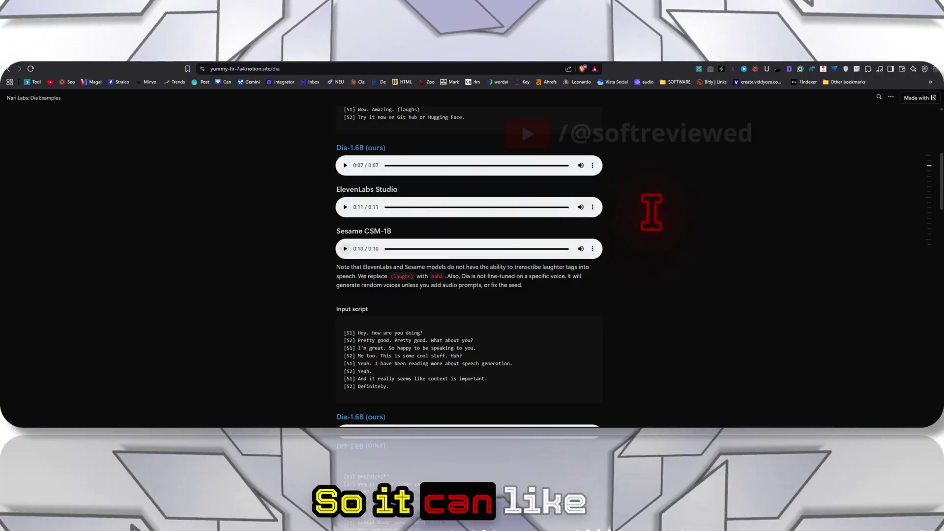
{"action": "scroll", "coordinate": [652, 212], "scroll_direction": "down", "scroll_amount": 2}
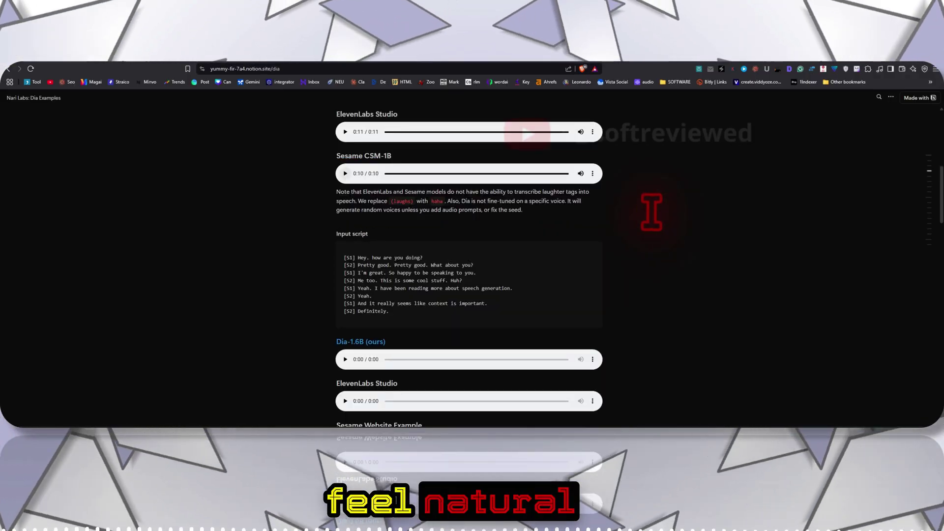
{"action": "scroll", "coordinate": [558, 213], "scroll_direction": "down", "scroll_amount": 4}
{"action": "scroll", "coordinate": [558, 213], "scroll_direction": "down", "scroll_amount": 4}
{"action": "scroll", "coordinate": [557, 213], "scroll_direction": "down", "scroll_amount": 3}
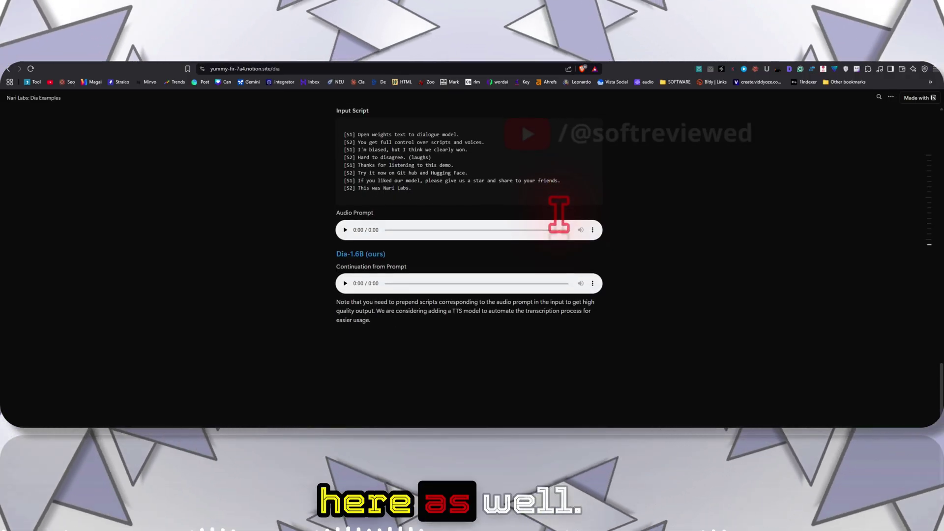
{"action": "scroll", "coordinate": [559, 214], "scroll_direction": "up", "scroll_amount": 4}
{"action": "scroll", "coordinate": [611, 207], "scroll_direction": "up", "scroll_amount": 4}
{"action": "scroll", "coordinate": [612, 206], "scroll_direction": "up", "scroll_amount": 4}
{"action": "scroll", "coordinate": [616, 210], "scroll_direction": "up", "scroll_amount": 3}
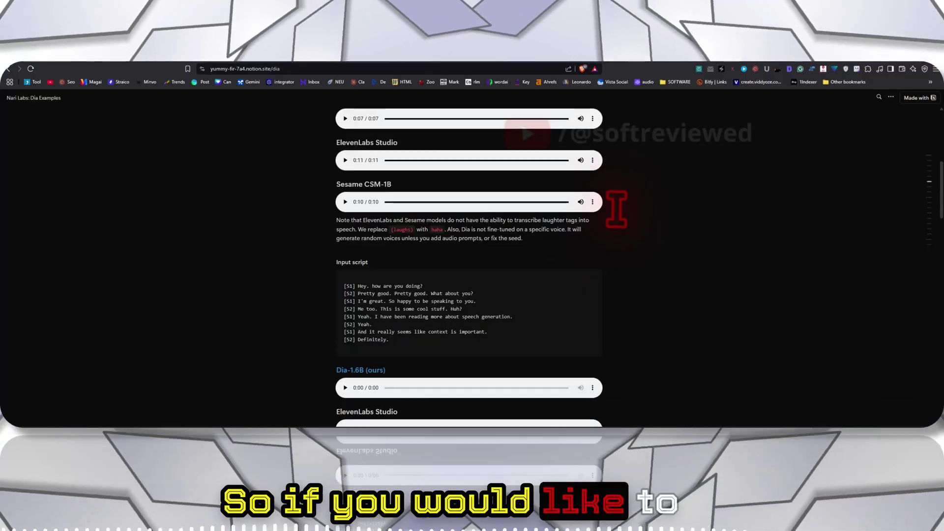
{"action": "scroll", "coordinate": [617, 210], "scroll_direction": "up", "scroll_amount": 3}
{"action": "scroll", "coordinate": [624, 211], "scroll_direction": "up", "scroll_amount": 1}
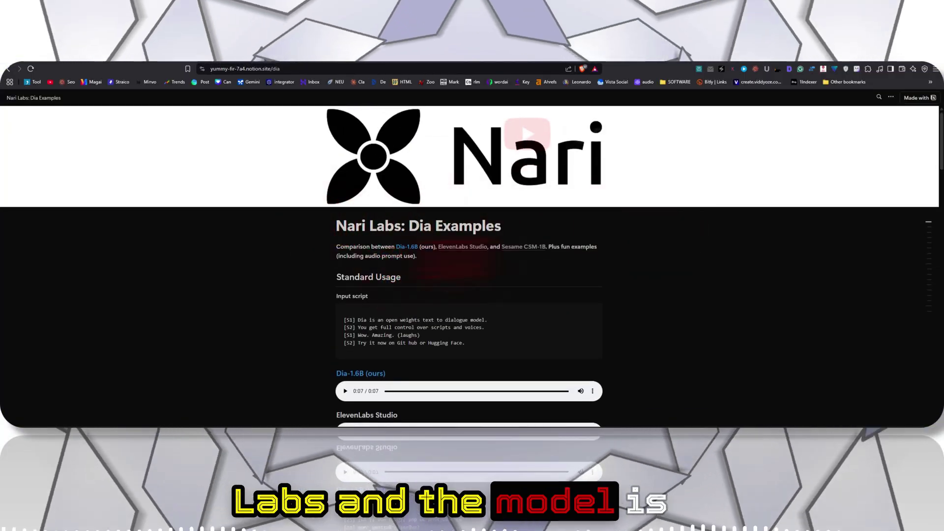
{"action": "scroll", "coordinate": [408, 252], "scroll_direction": "down", "scroll_amount": 1}
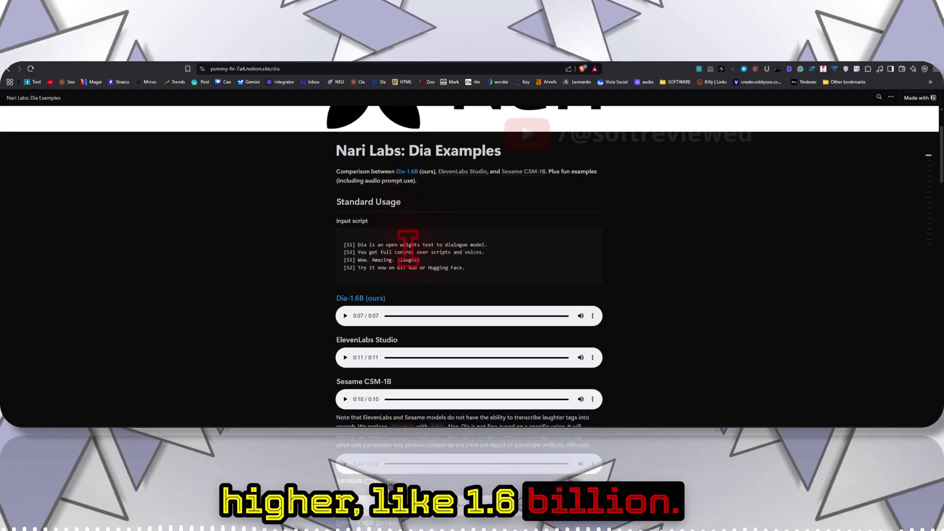